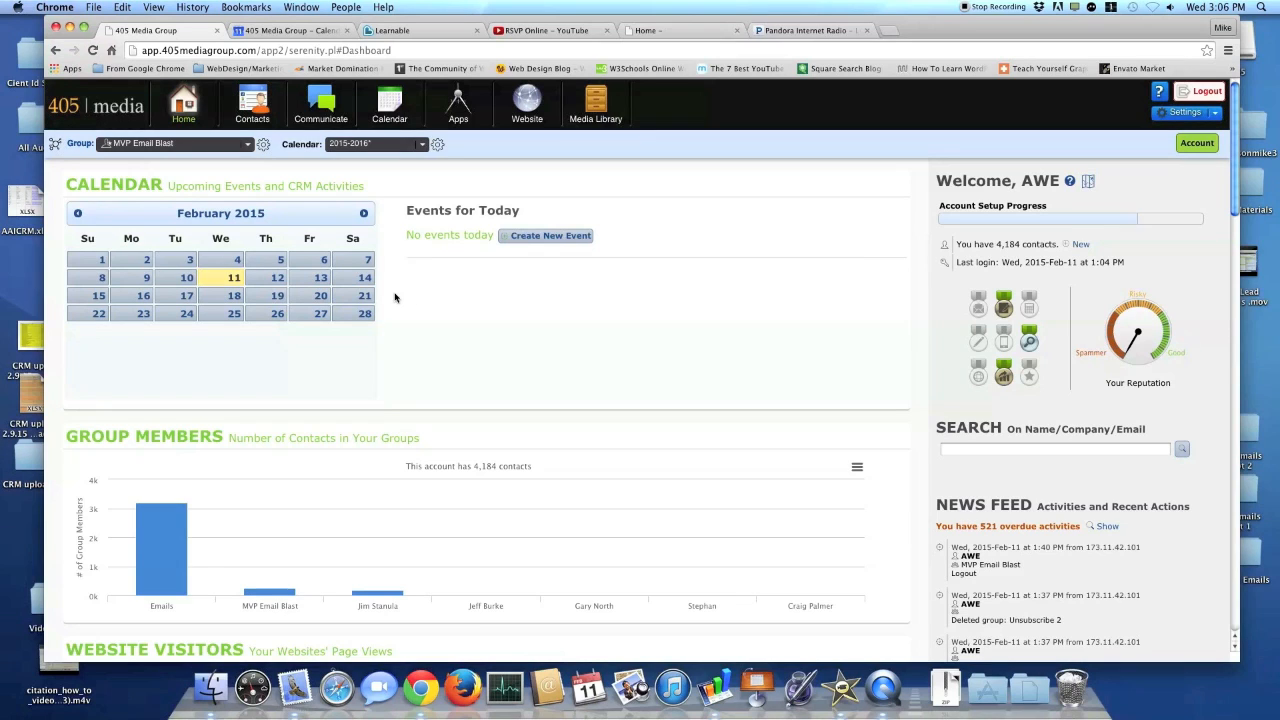
Step: Open the contacts' Lead Scoring settings and review the Activity Scoring points for clicks, forwards and surveys
mouse_move(267, 110)
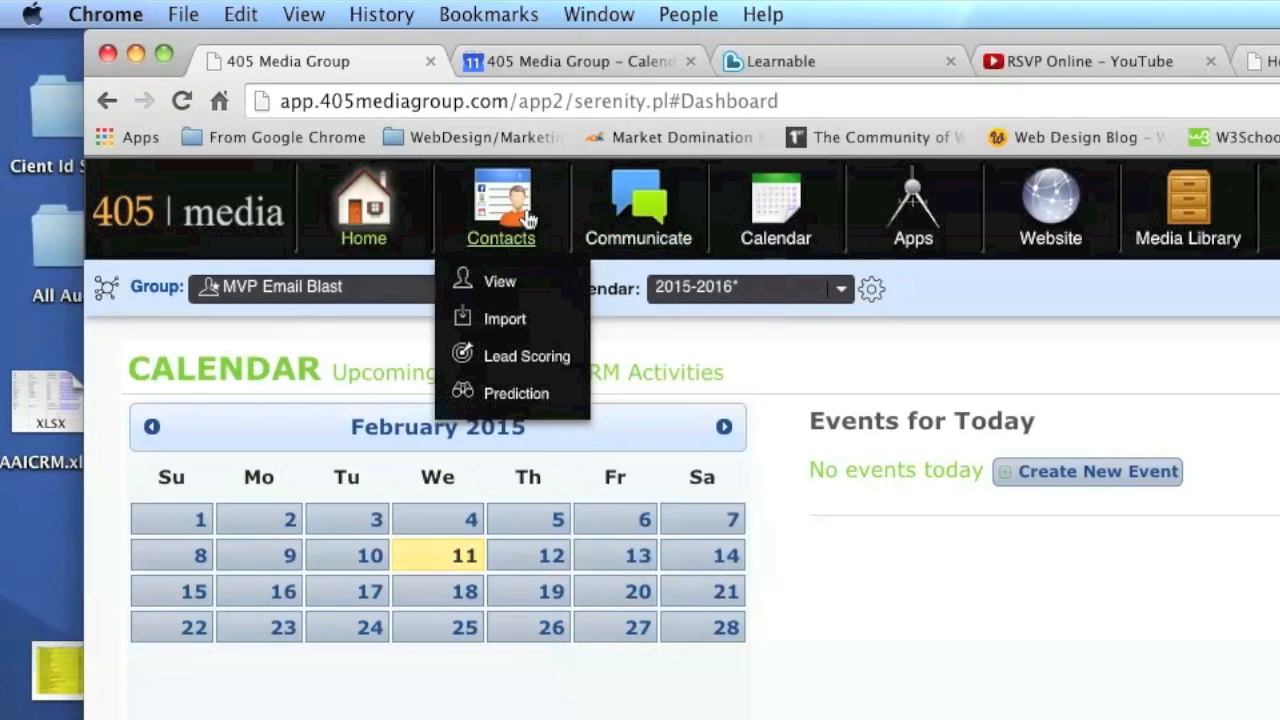
click(540, 360)
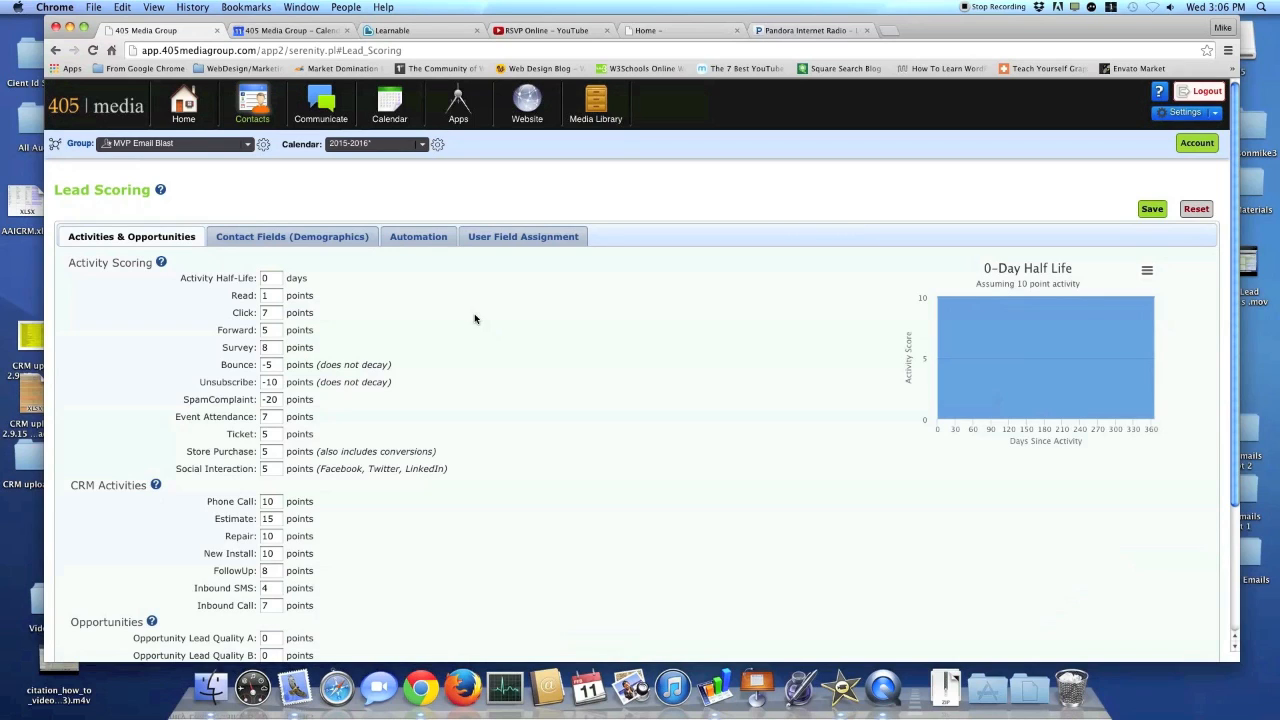
scroll(470, 316, down, 1)
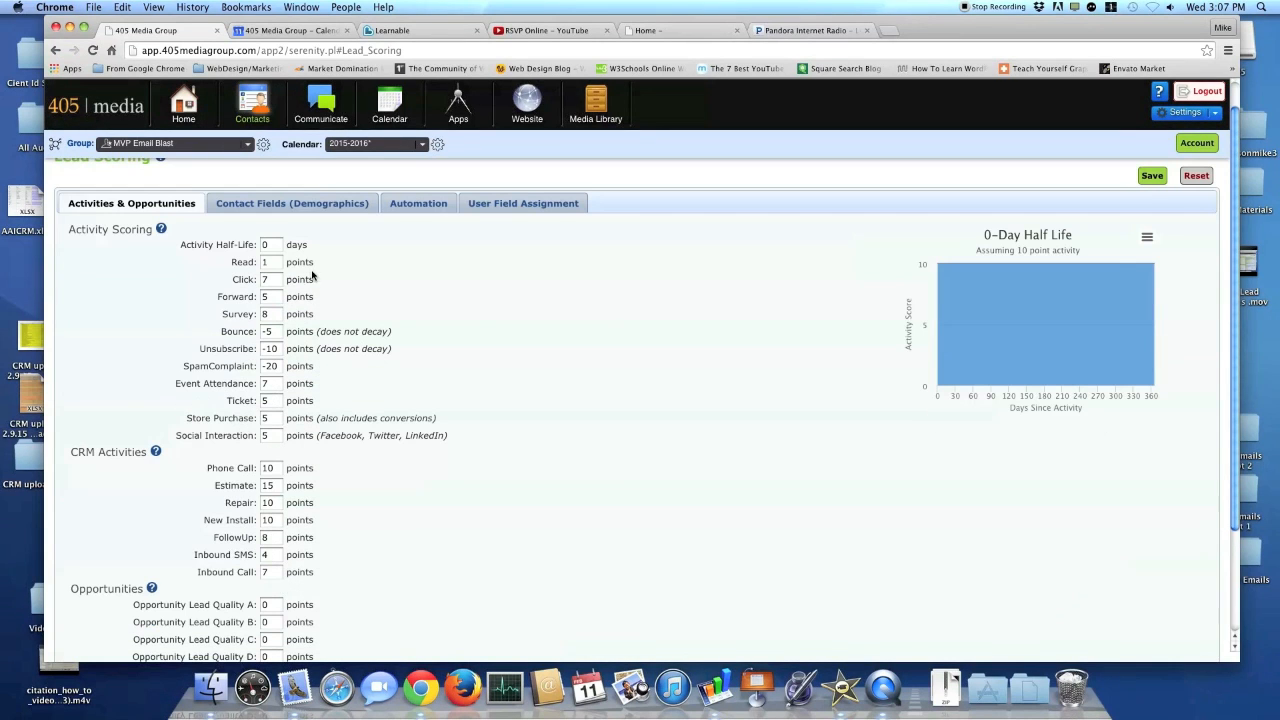
click(274, 280)
click(275, 296)
click(279, 316)
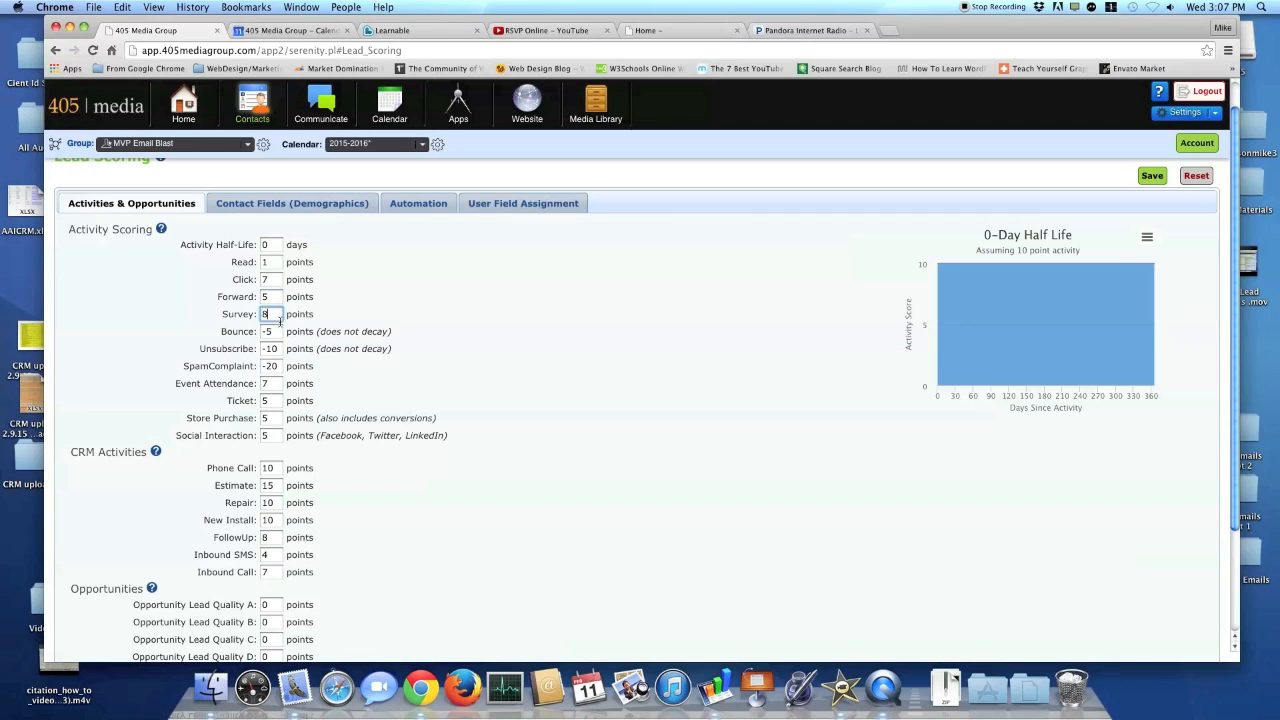
click(350, 314)
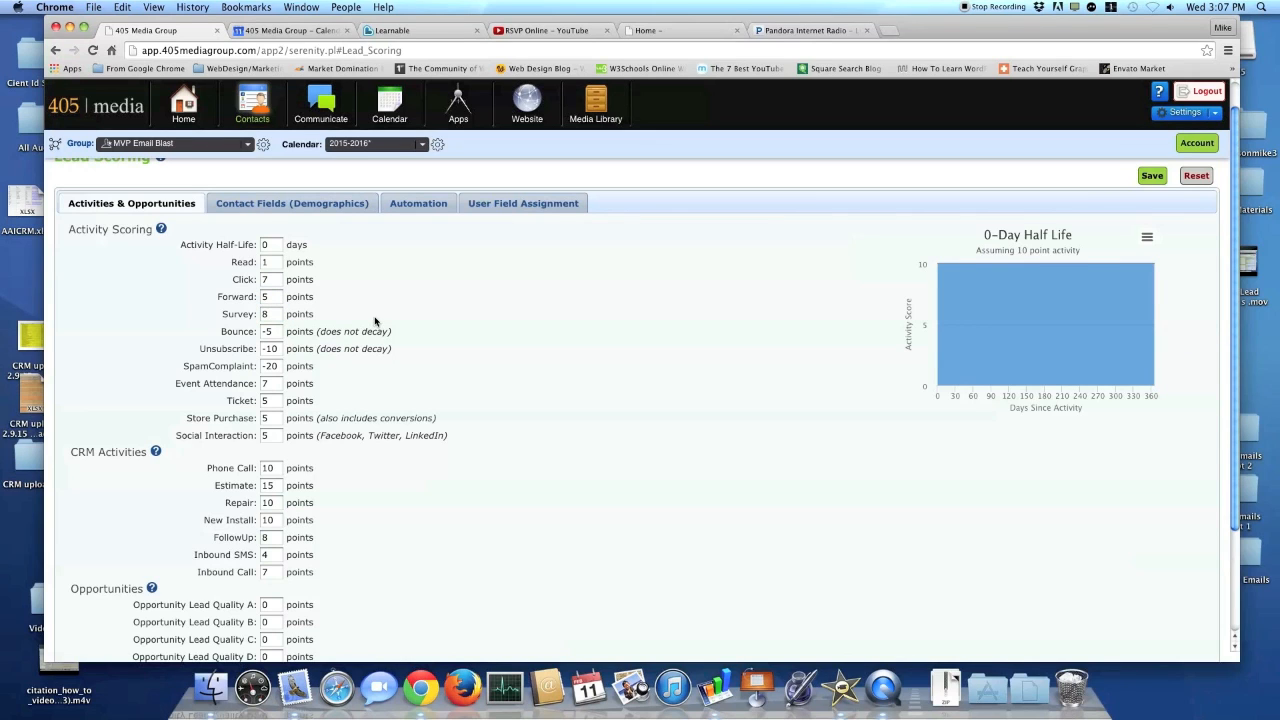
Step: Review the points assigned to CRM Activities such as Phone Call, Repair and FollowUp
scroll(375, 322, down, 3)
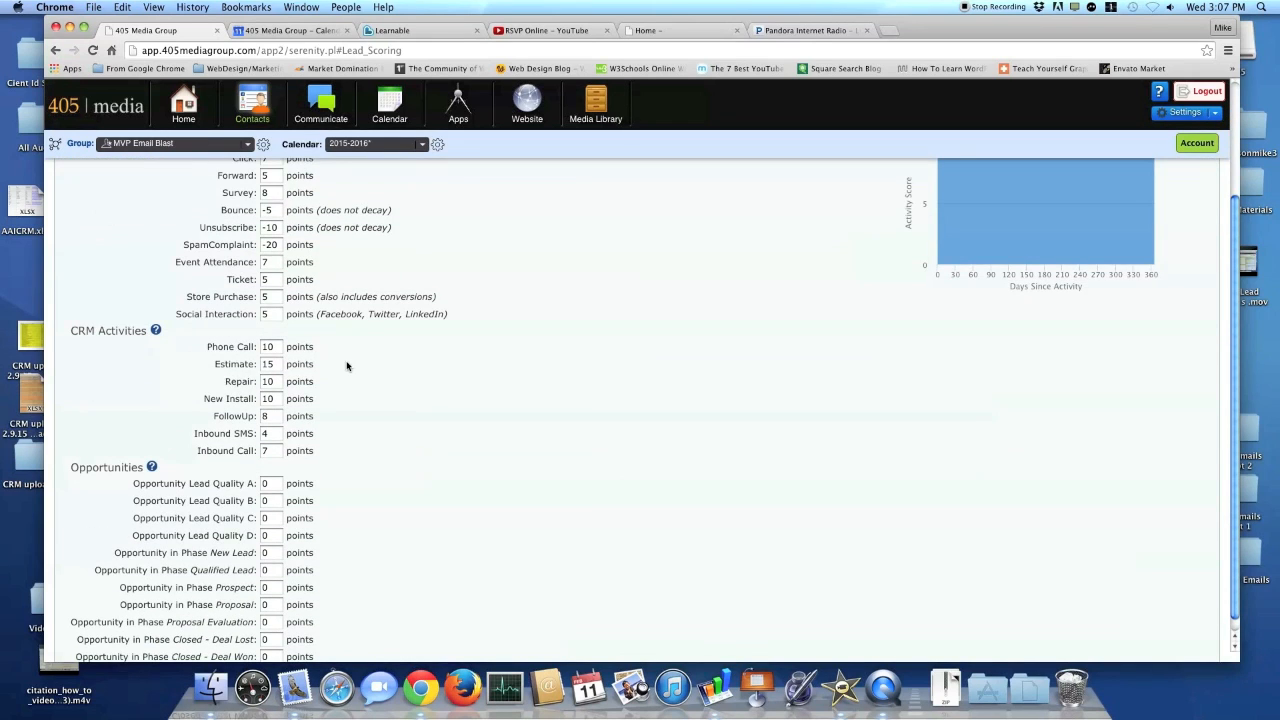
click(278, 348)
double_click(274, 414)
click(279, 379)
scroll(388, 402, down, 1)
scroll(388, 400, up, 3)
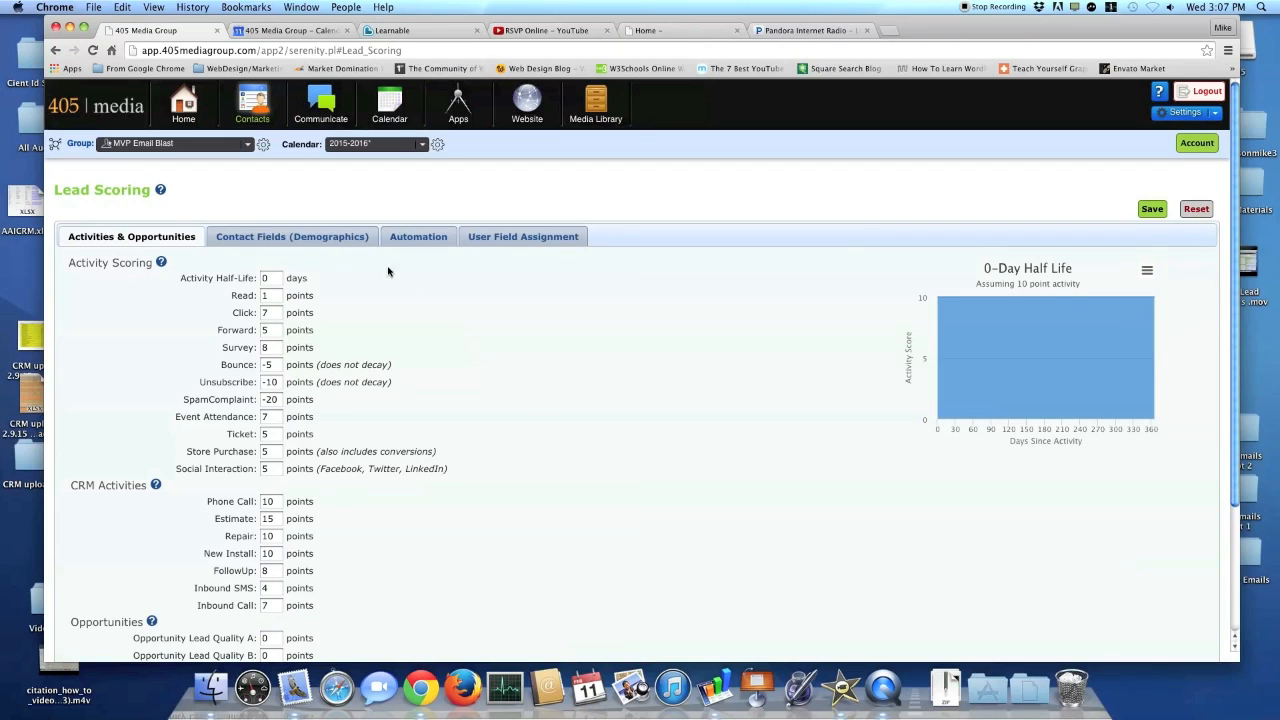
Step: Add a demographic lead score that contributes 5 points when the contact's Title contains "Owner"
click(305, 237)
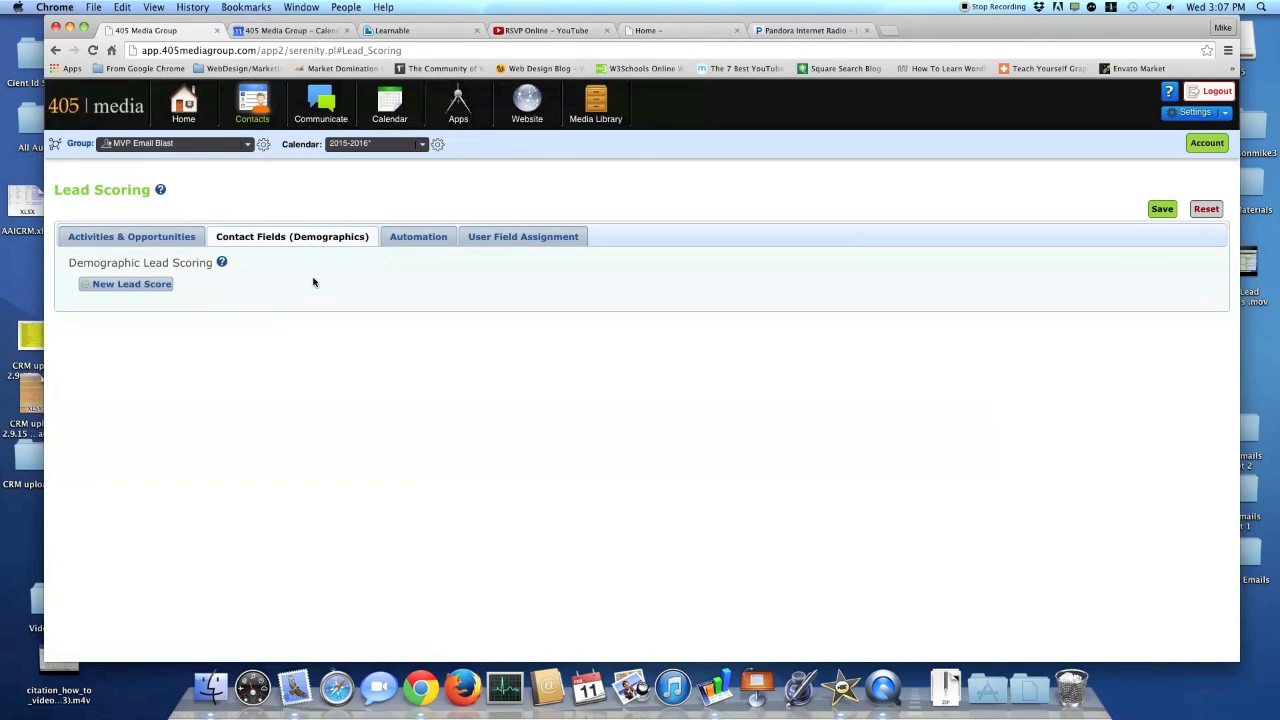
click(124, 286)
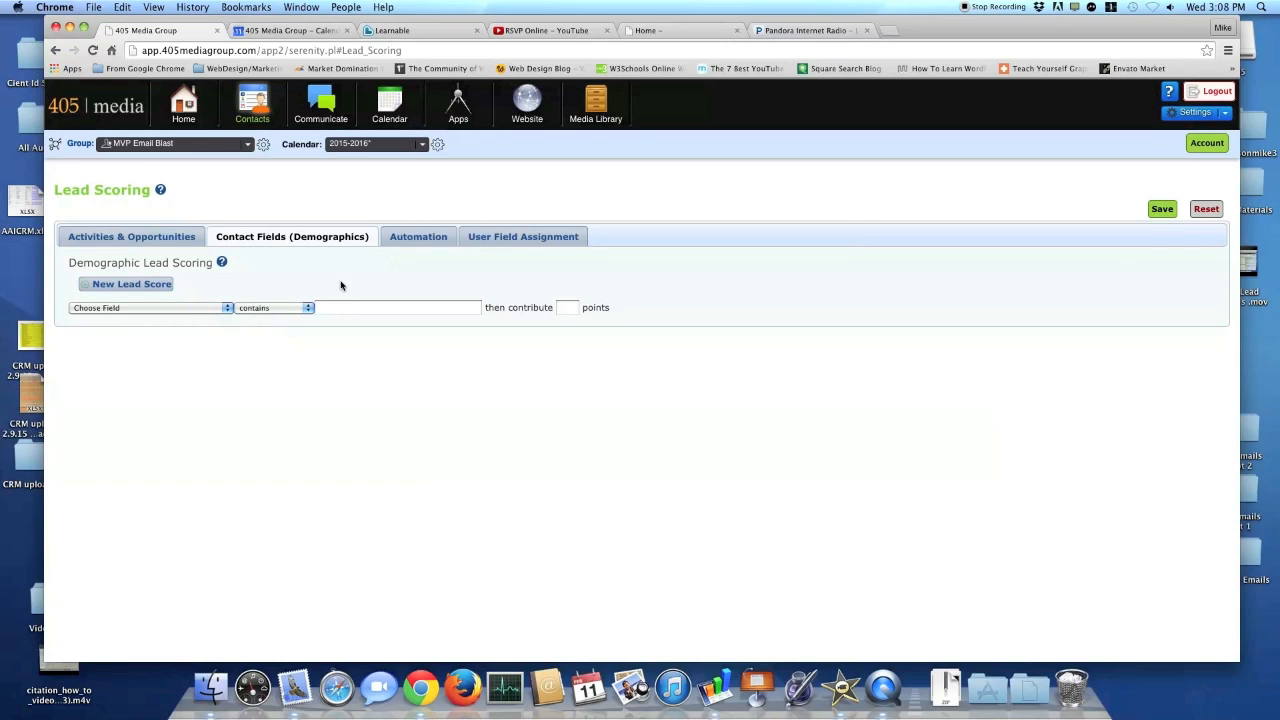
click(178, 308)
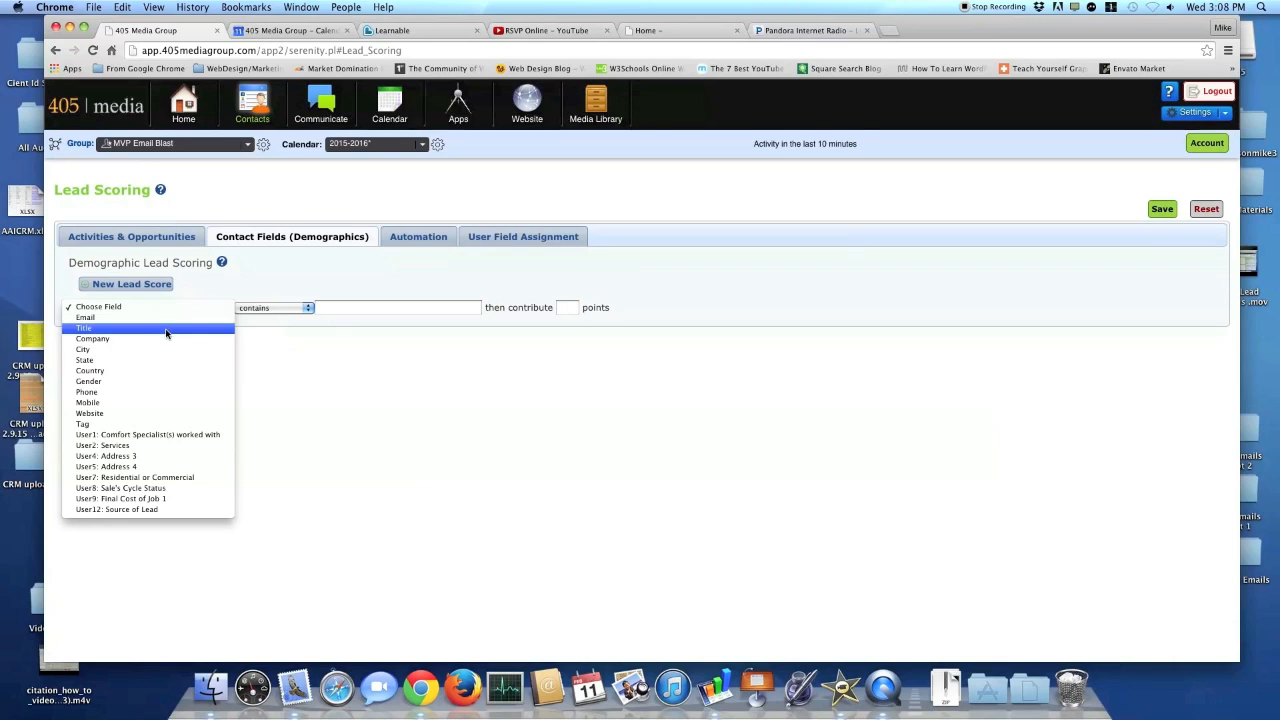
click(90, 328)
click(336, 307)
text(Owner)
key(Tab)
text(5)
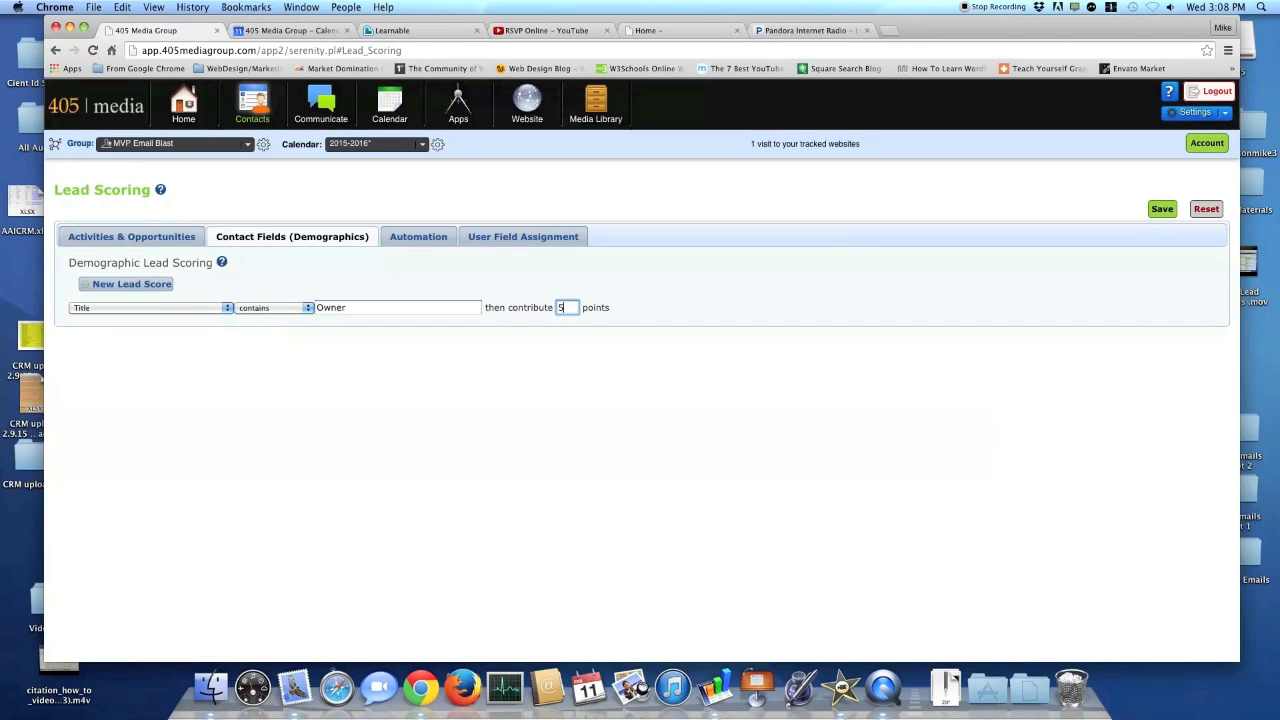
click(668, 293)
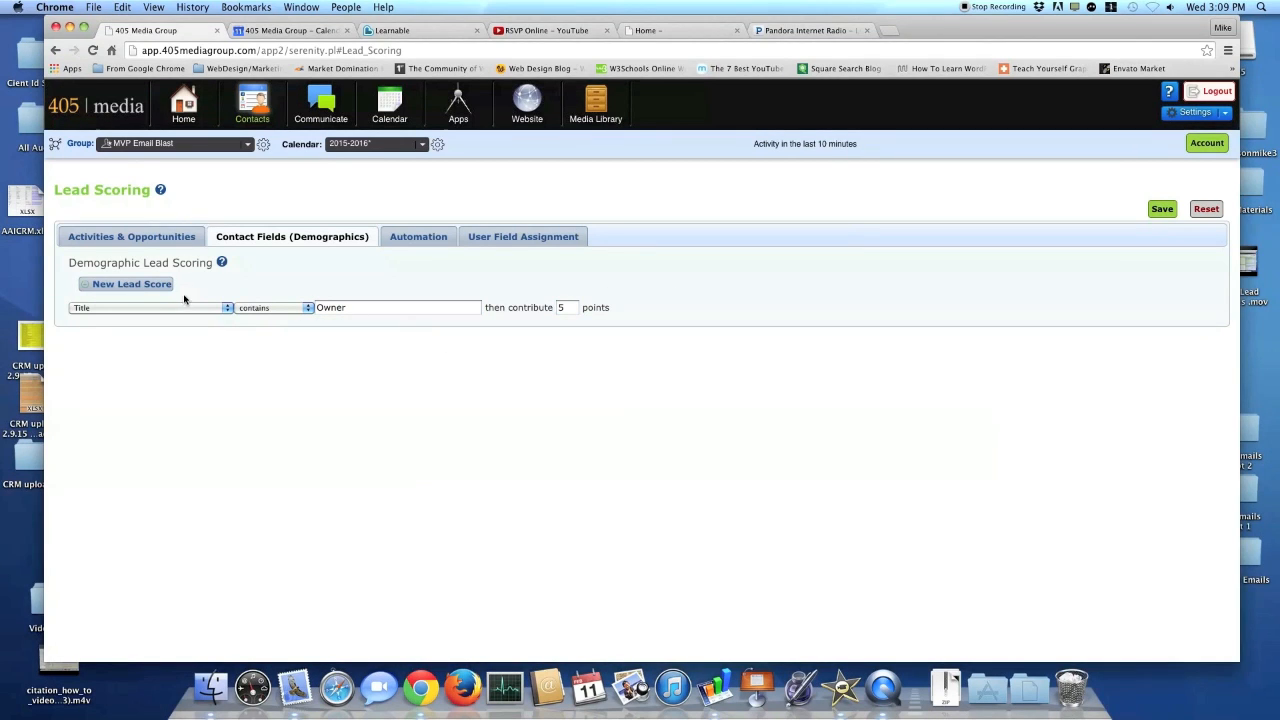
Step: Open the Hot Contacts search and set it to cover all your contacts from the last 28 days
click(176, 236)
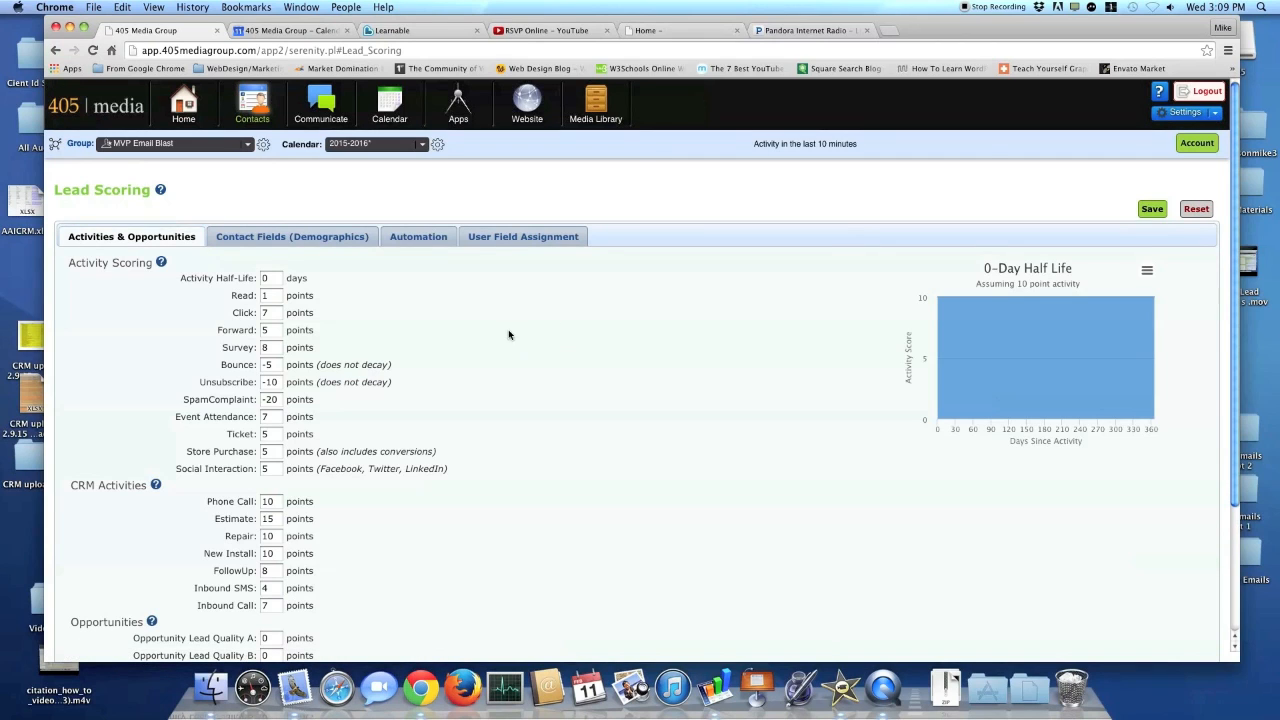
click(255, 106)
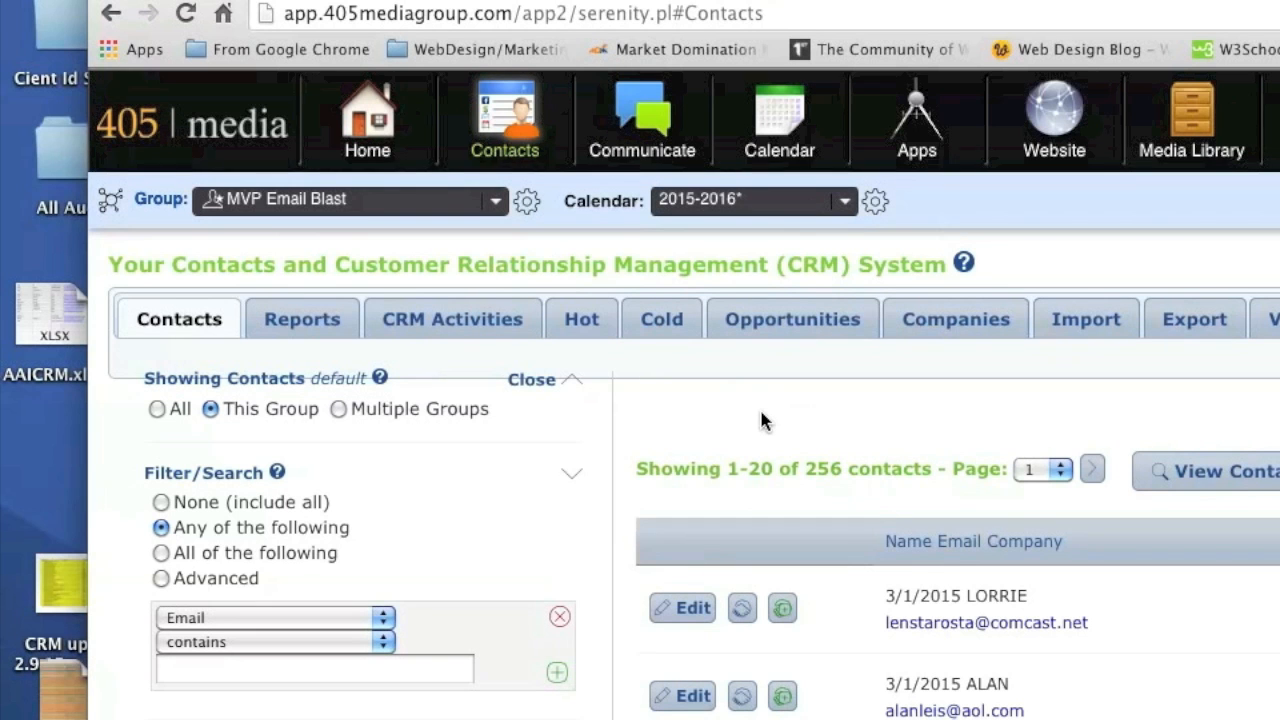
click(581, 319)
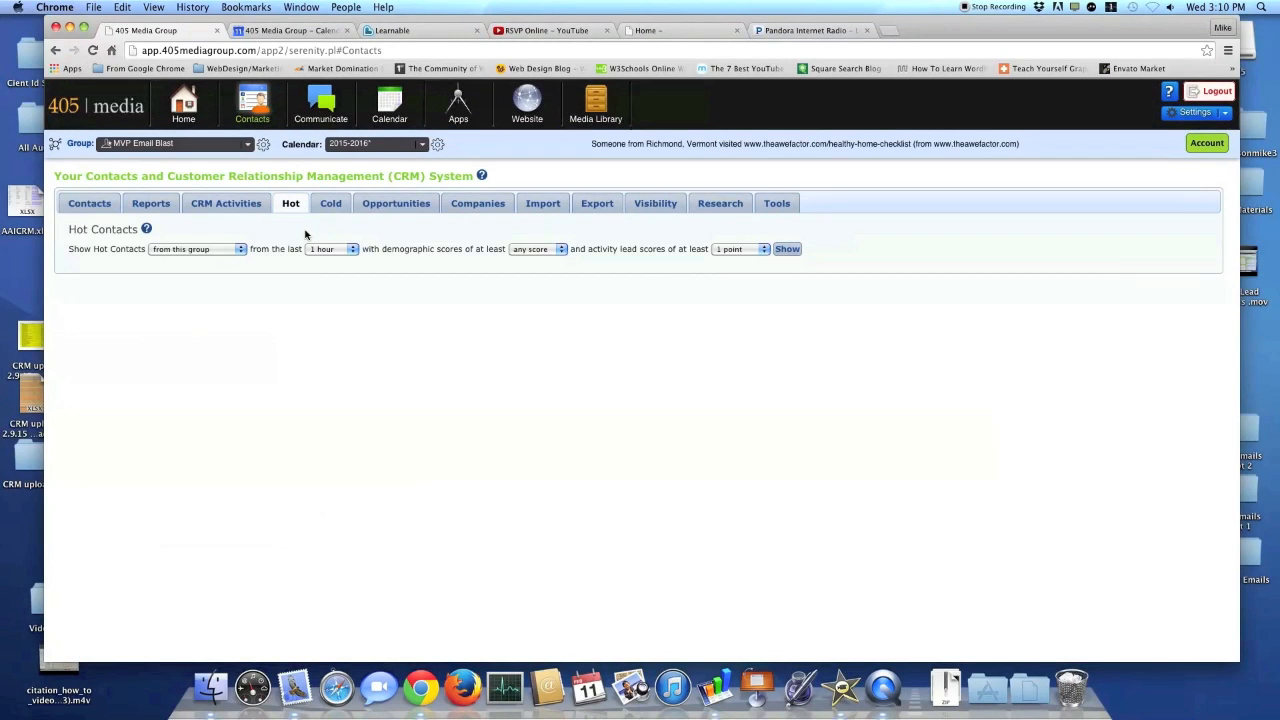
click(239, 250)
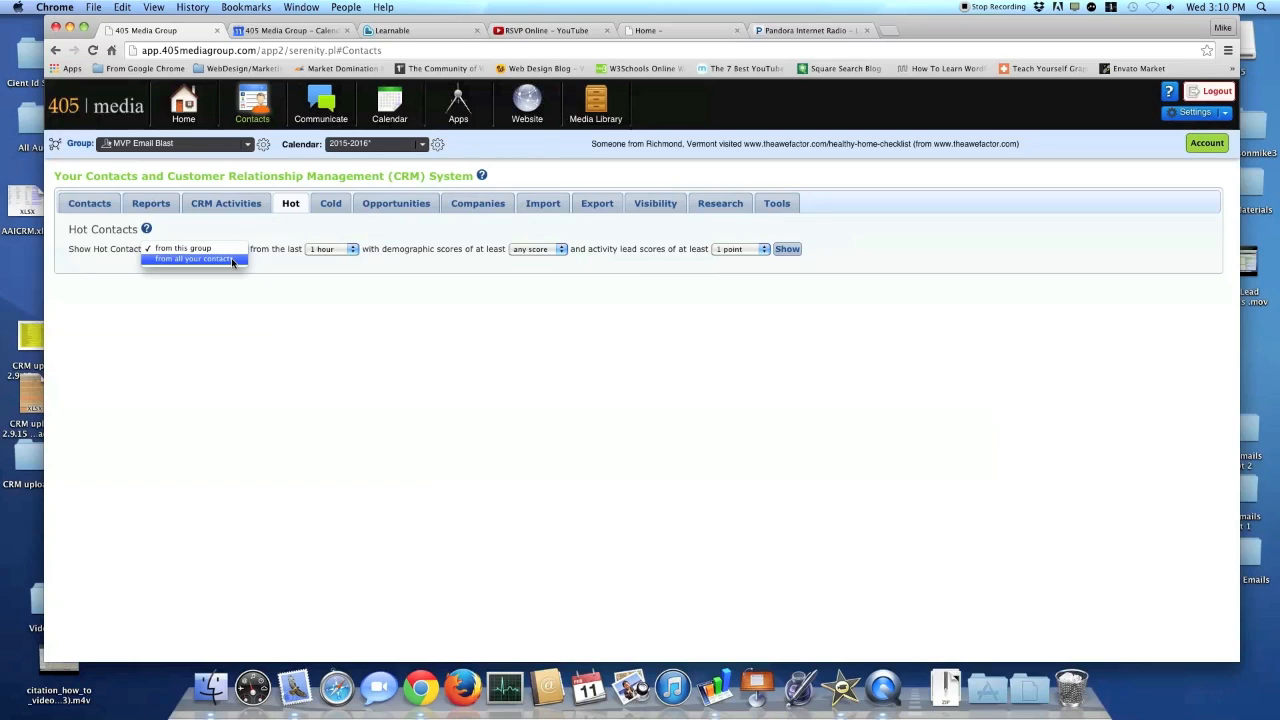
click(232, 260)
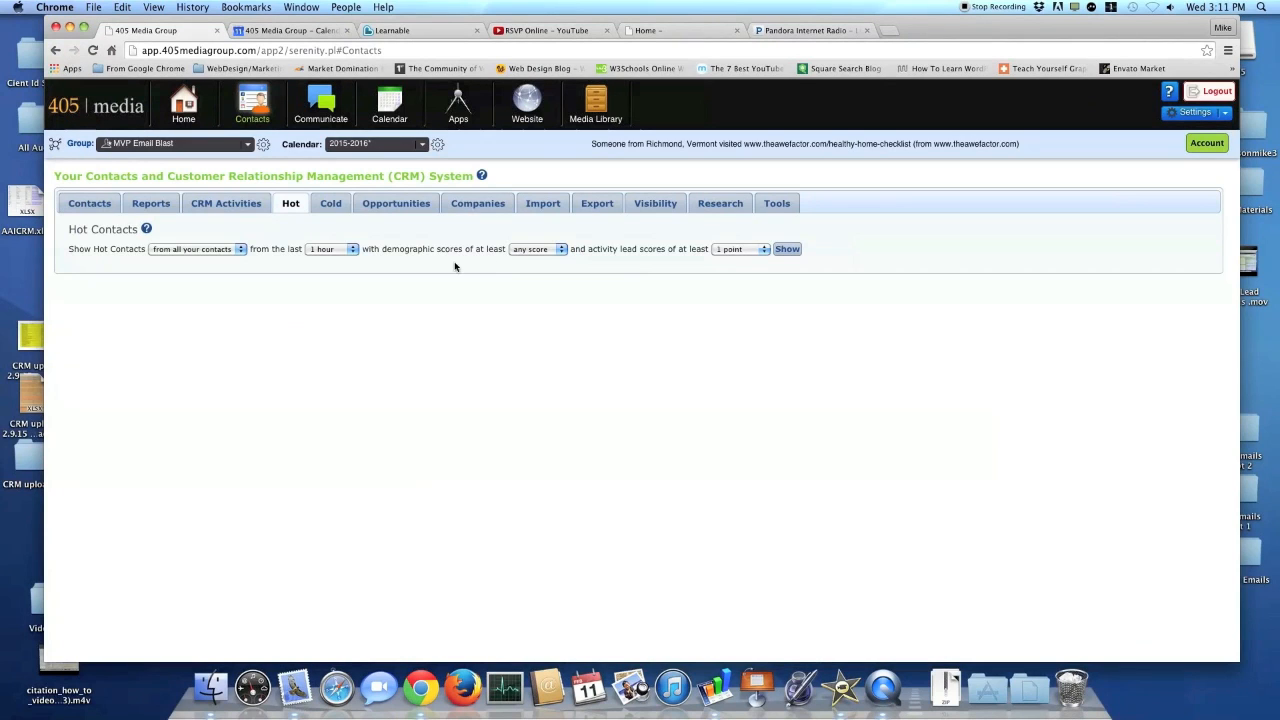
click(343, 250)
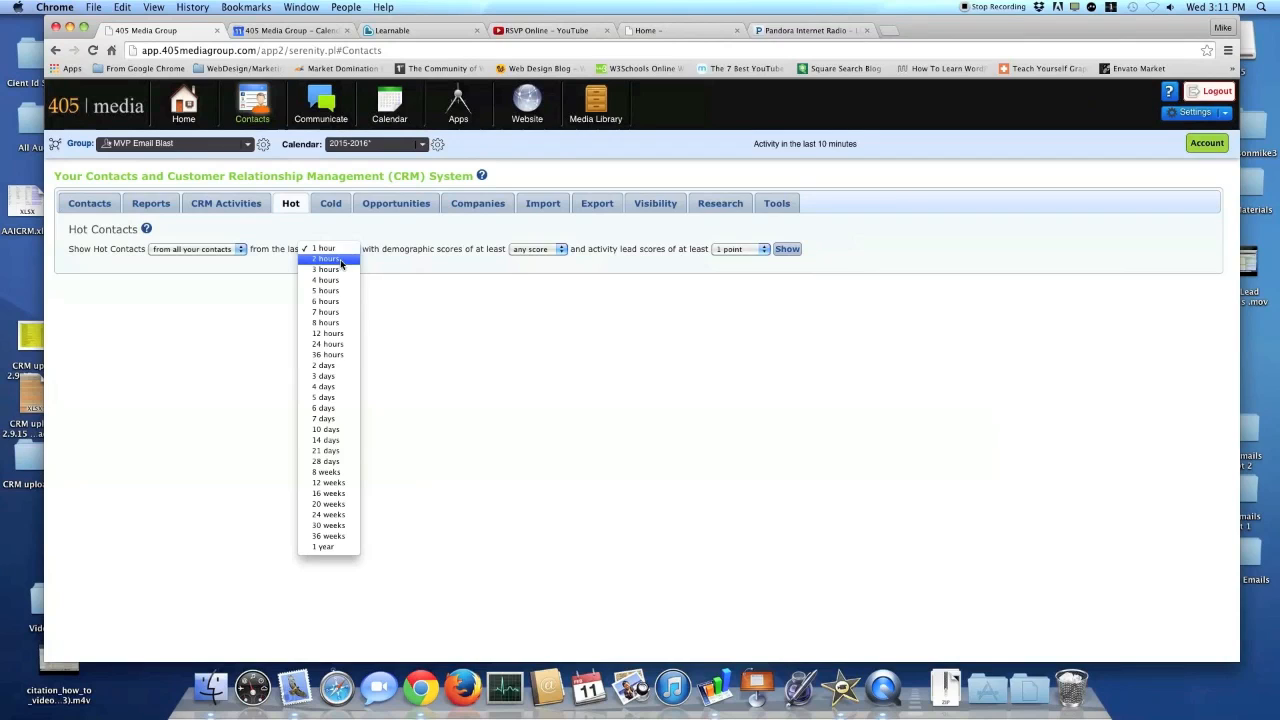
click(352, 462)
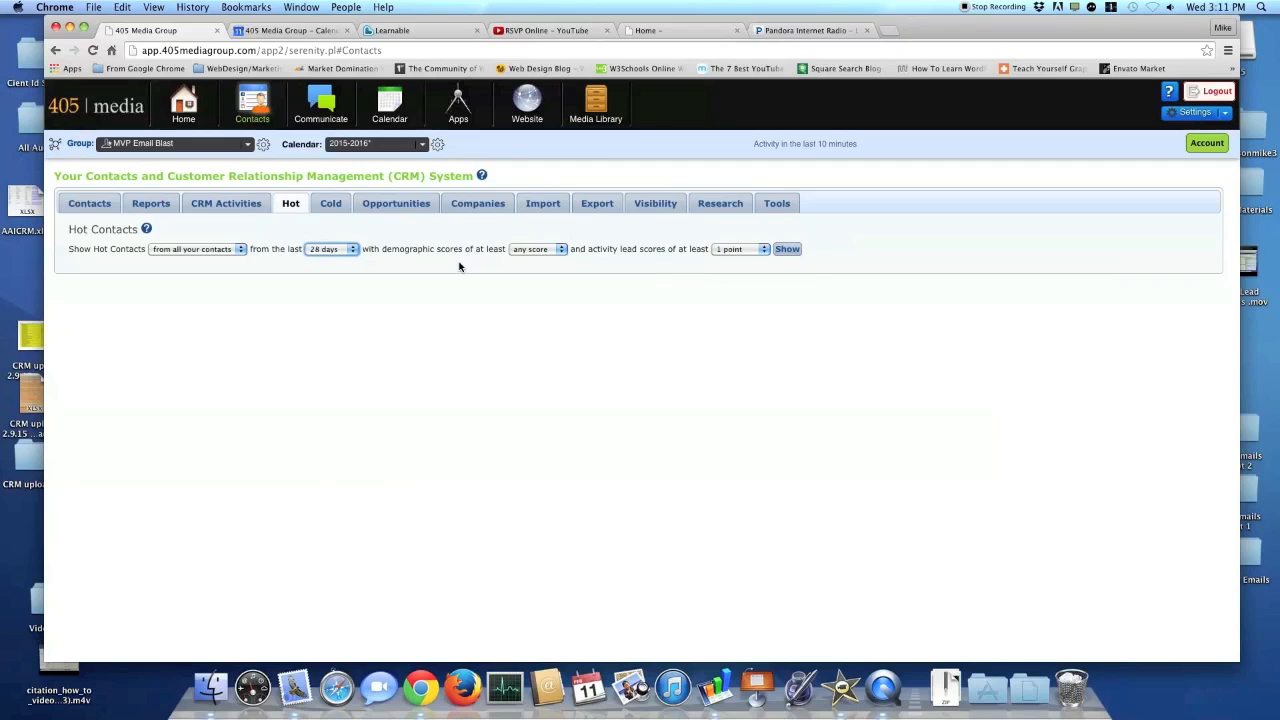
Step: Set the minimum activity lead score to 20 points and show the matching hot contacts
drag(380, 250, 494, 265)
click(494, 265)
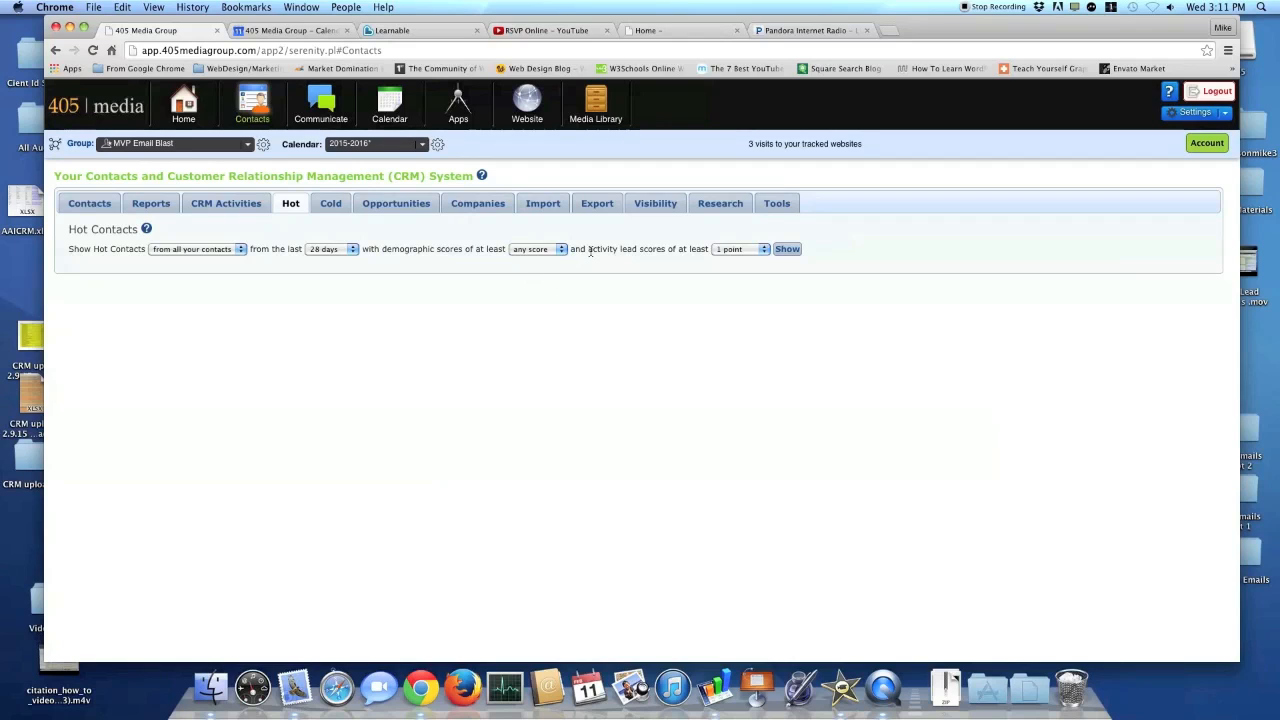
drag(587, 249, 688, 261)
click(688, 261)
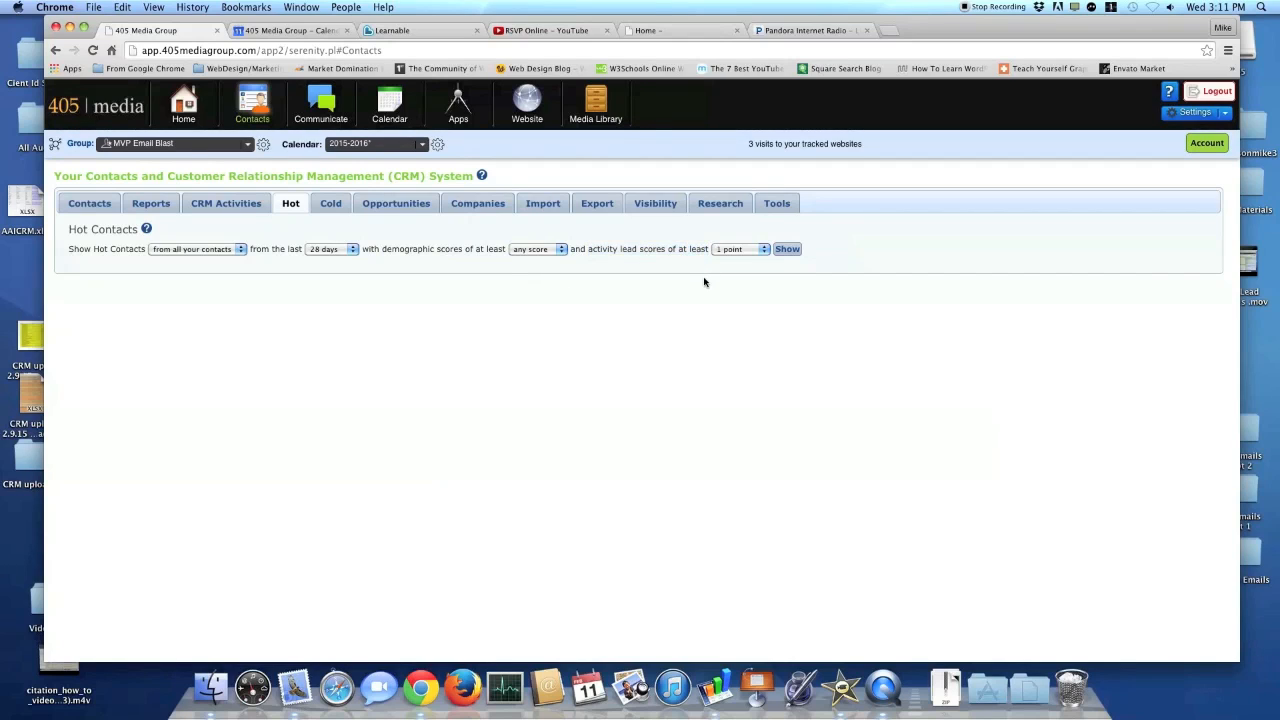
click(749, 248)
click(740, 452)
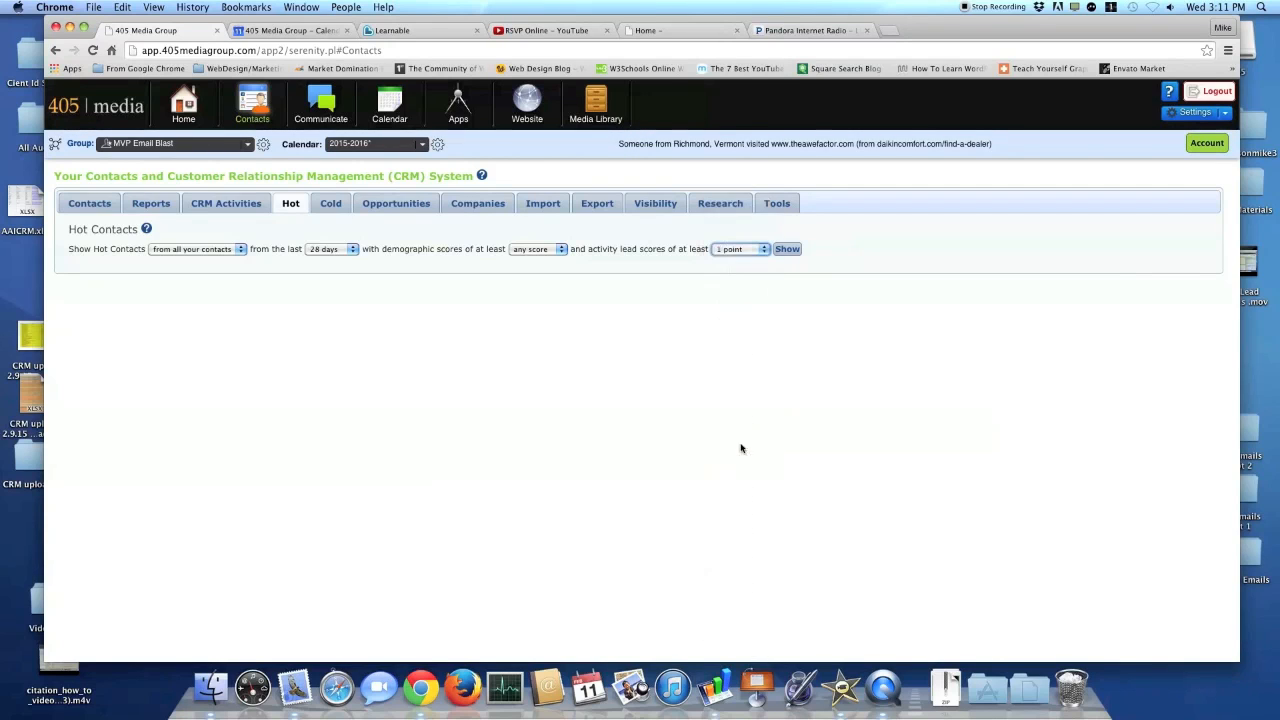
click(789, 250)
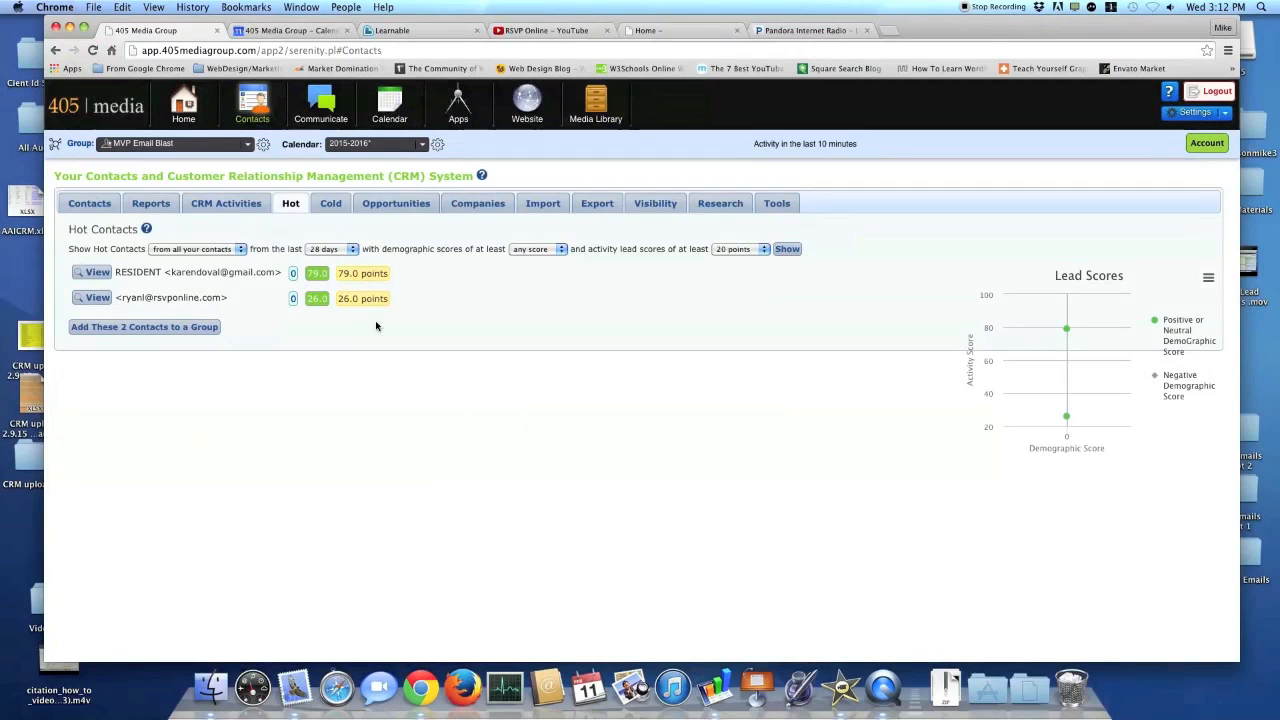
Step: Examine the first hot contact's activity score breakdown, including the points per website visit, and collapse it
click(316, 275)
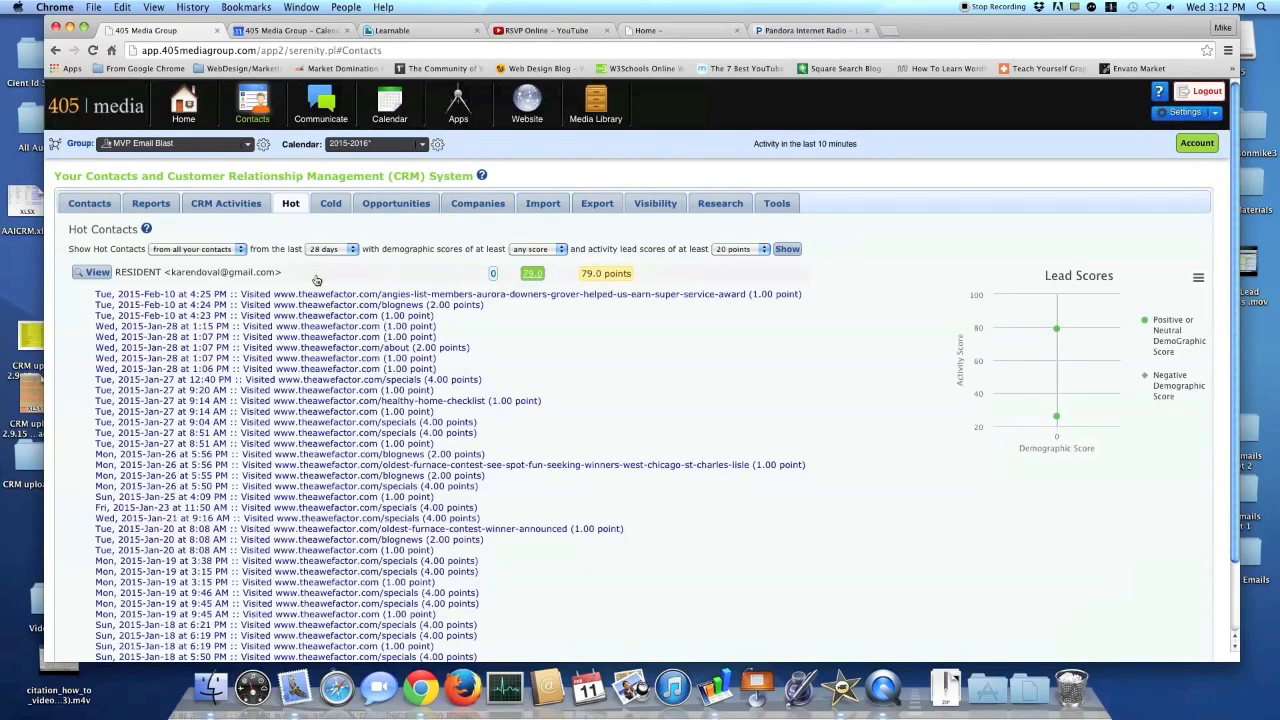
scroll(400, 330, down, 2)
scroll(427, 348, up, 1)
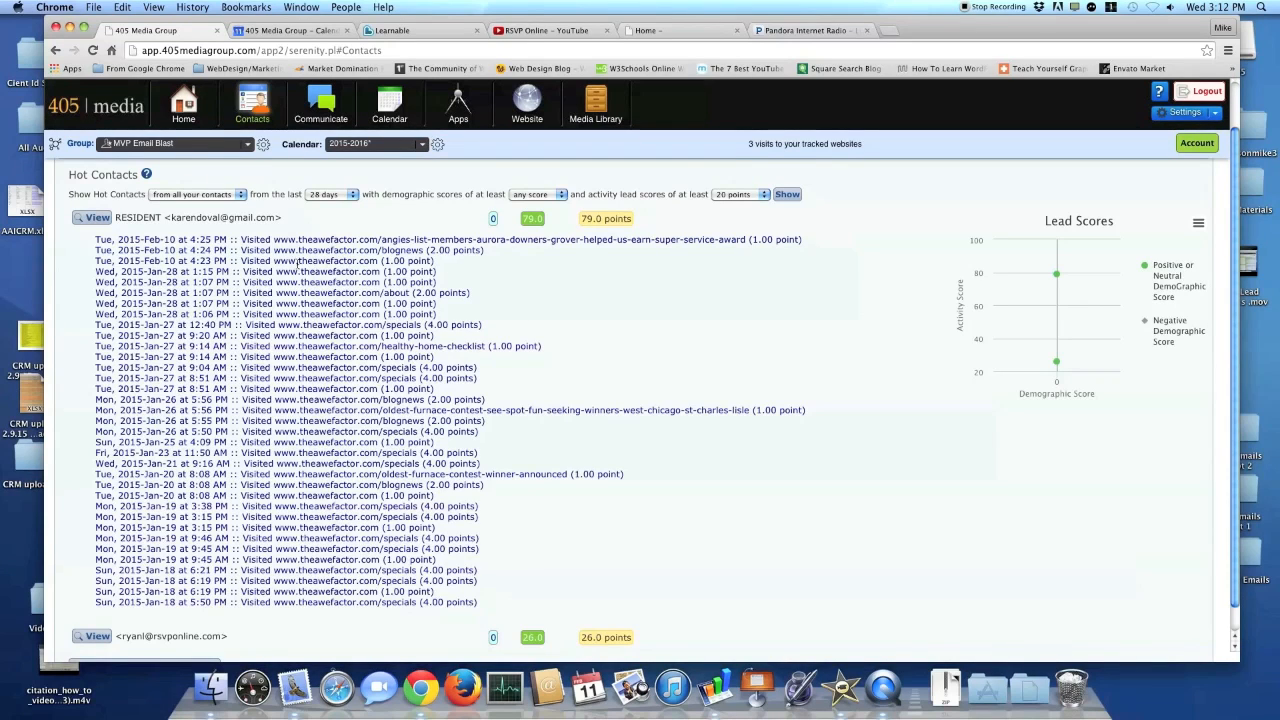
double_click(250, 262)
double_click(387, 261)
drag(404, 262, 421, 262)
click(485, 290)
click(535, 222)
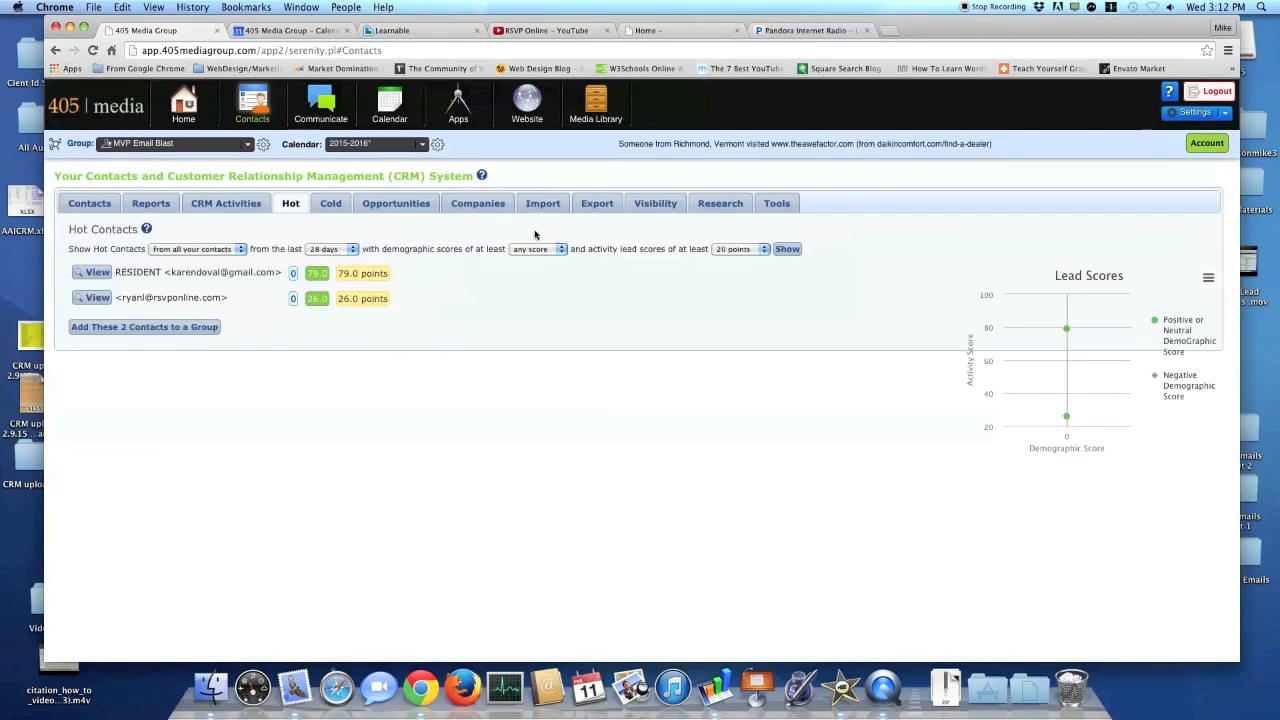
Step: Examine the second hot contact's activity score breakdown, comparing the points for broadcast reads and link clicks
click(316, 302)
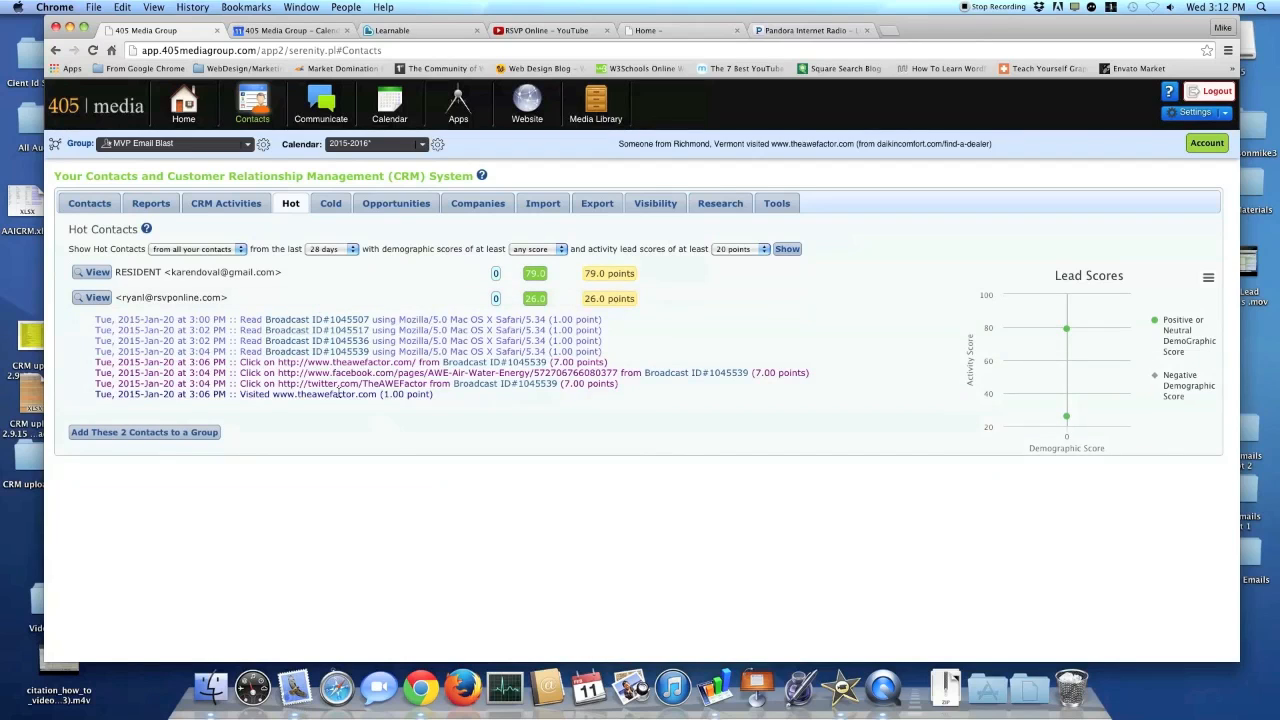
drag(241, 361, 277, 362)
click(254, 404)
drag(240, 351, 263, 352)
drag(564, 385, 586, 386)
click(602, 411)
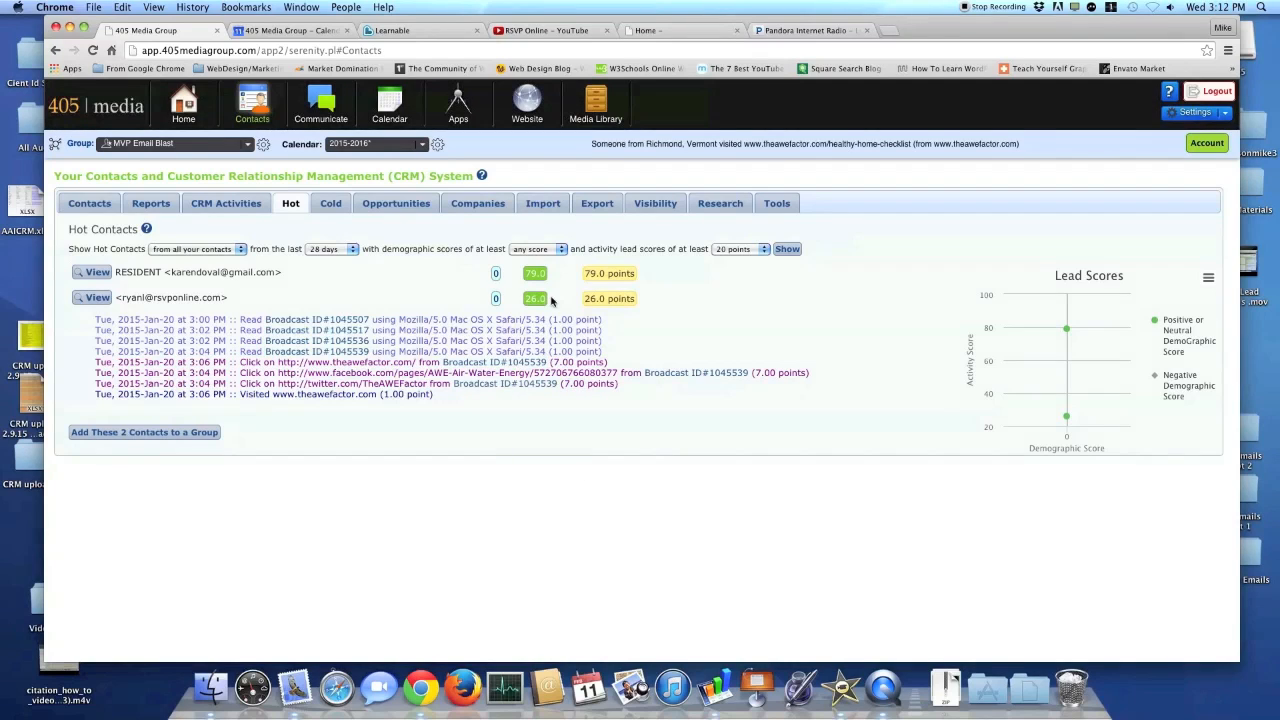